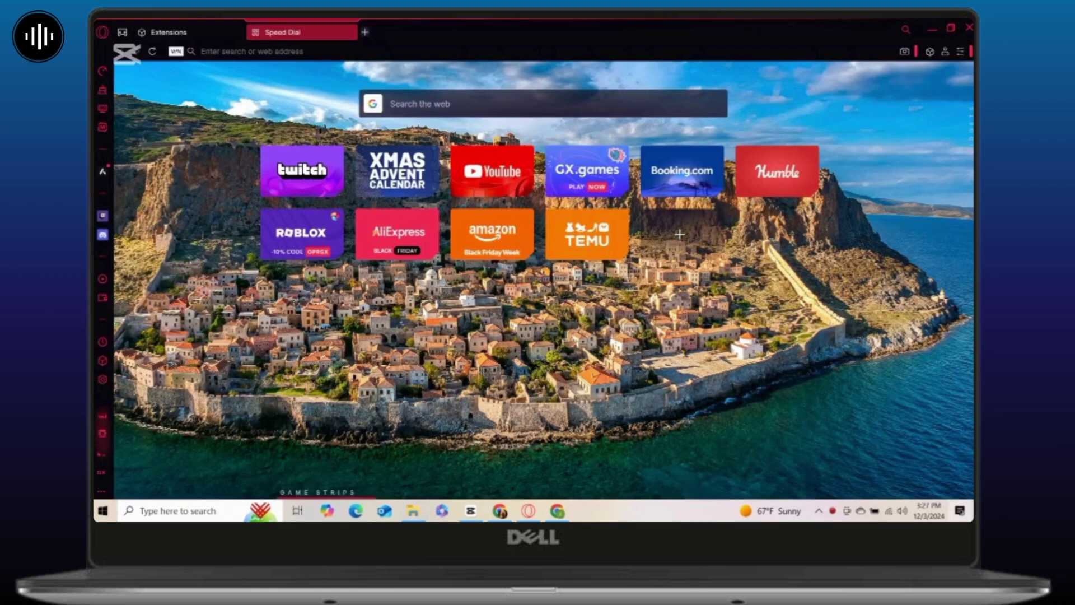
In Easy Setup, switch the start page wallpaper off for a plain background.
left_click(960, 49)
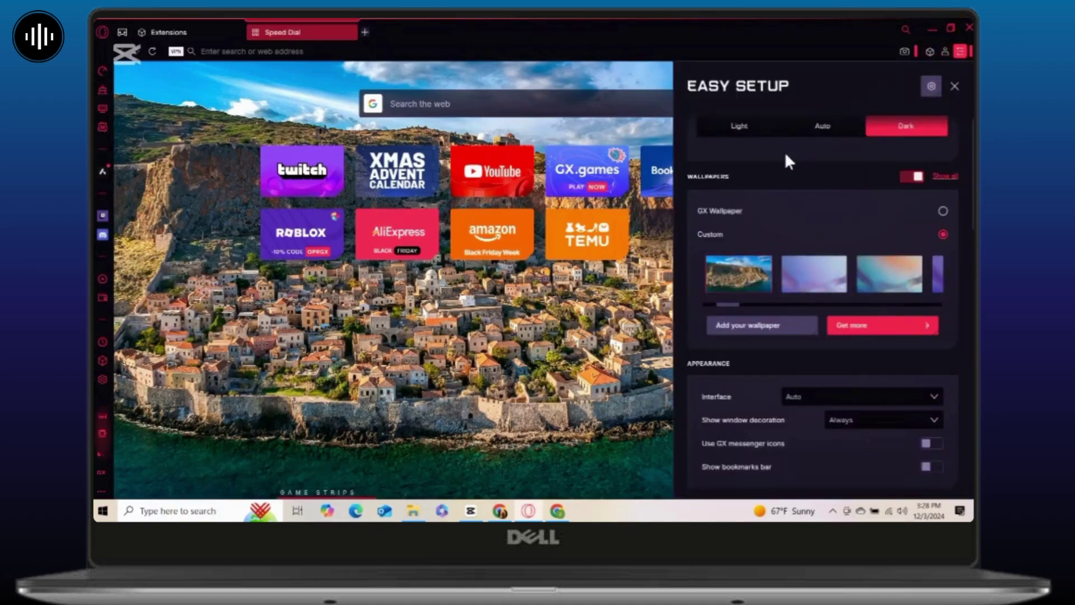
left_click(776, 212)
left_click(912, 176)
scroll(852, 226, "down", 2)
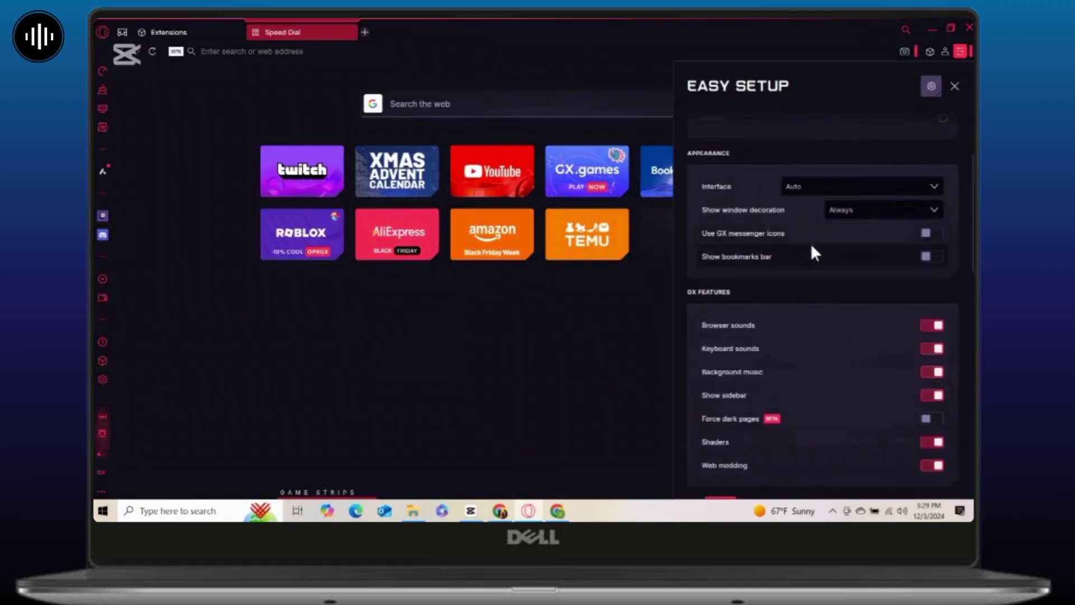
scroll(811, 243, "down", 3)
Turn off the Show sidebar option in Easy Setup.
left_click(931, 276)
scroll(881, 319, "down", 4)
scroll(900, 251, "down", 4)
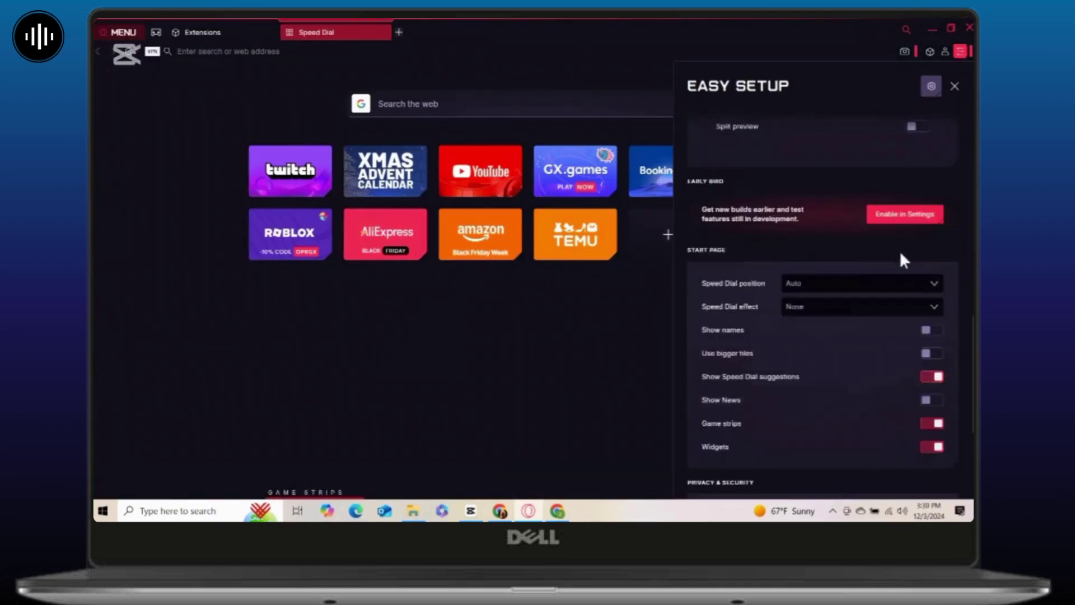
scroll(849, 355, "down", 2)
scroll(849, 347, "up", 2)
Turn off Speed Dial suggestions, game strips and start page widgets.
left_click(932, 377)
left_click(932, 424)
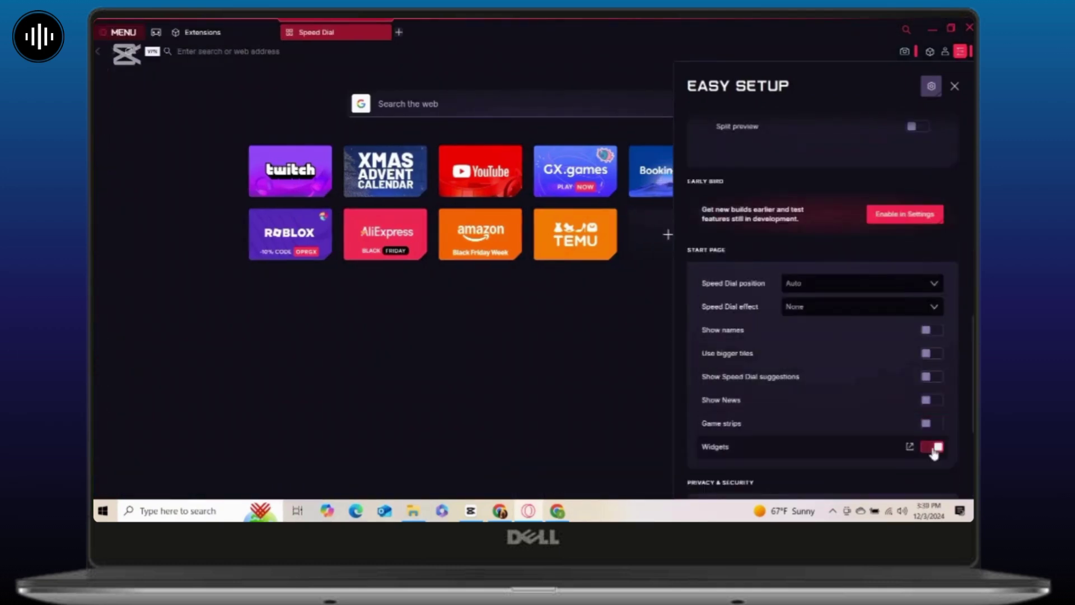
left_click(933, 449)
scroll(874, 396, "down", 2)
scroll(872, 396, "down", 2)
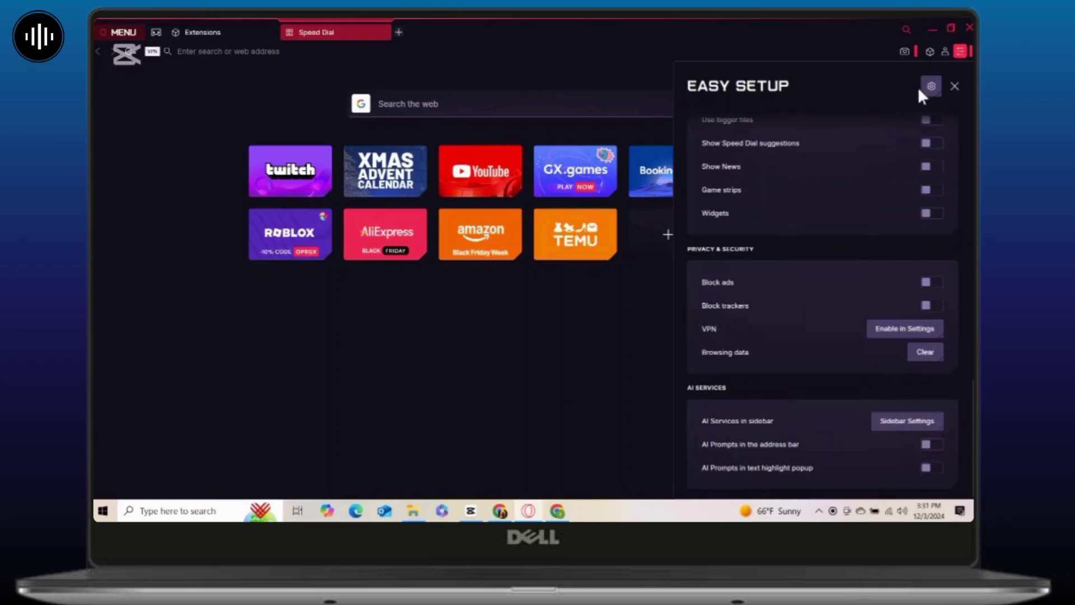
Open the full Settings from Easy Setup and browse the Privacy & Security options.
left_click(932, 86)
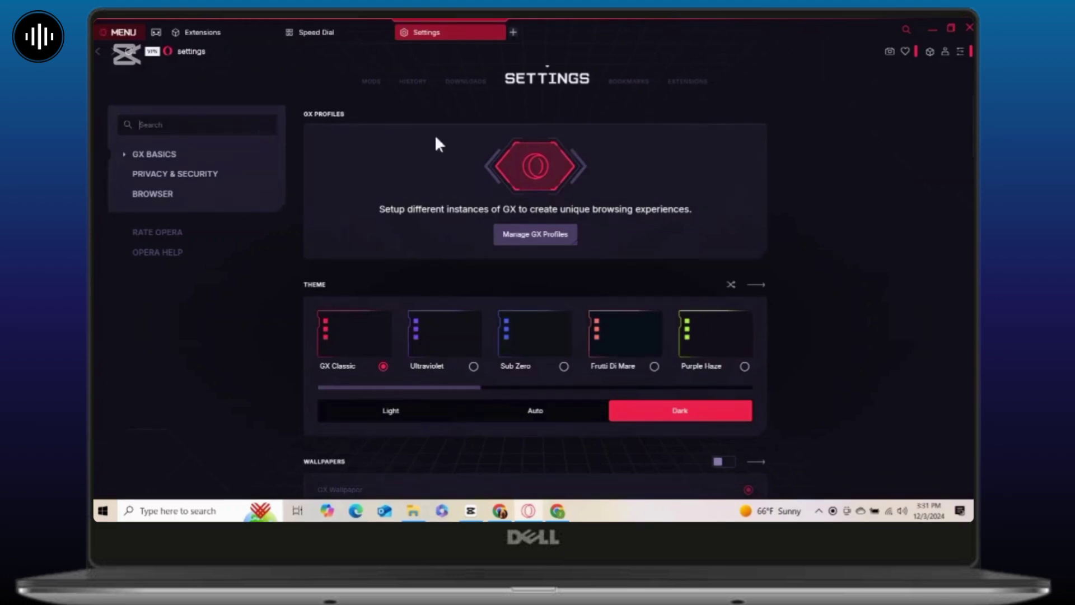
left_click(173, 176)
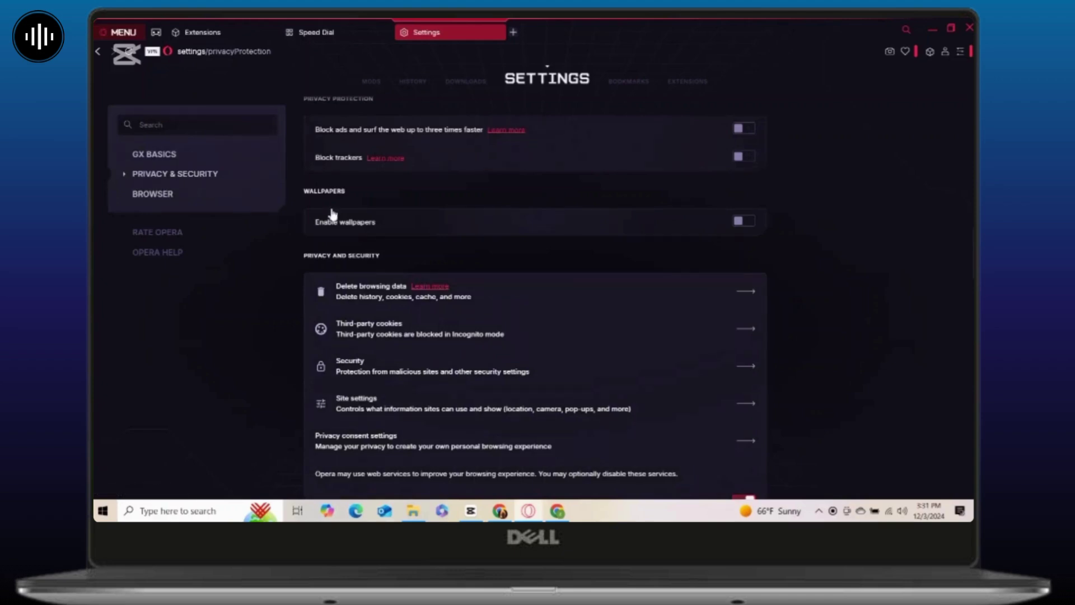
scroll(334, 217, "down", 1)
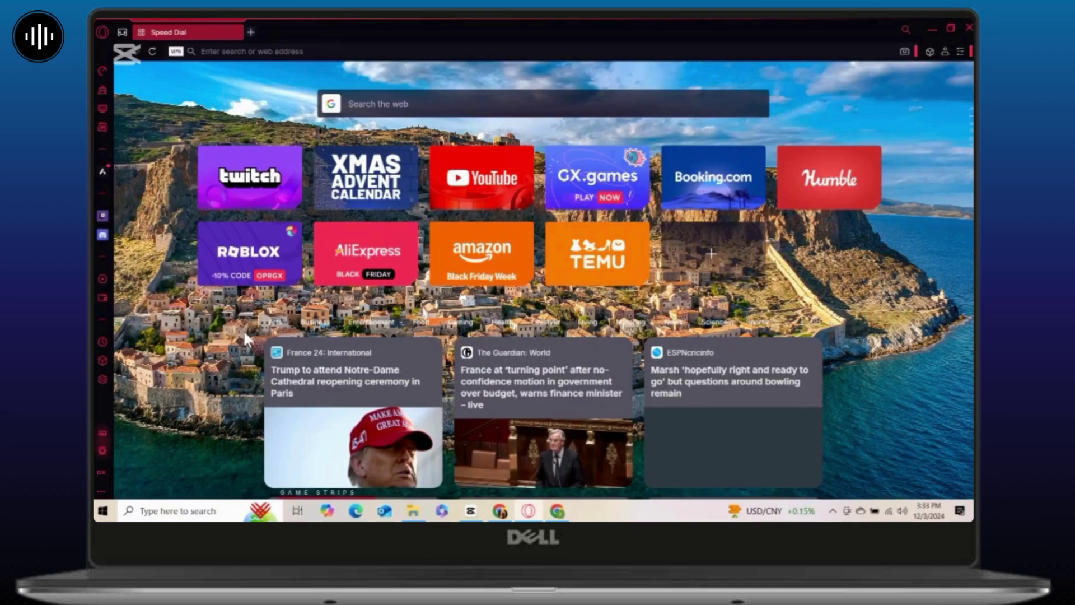
In GX Control, raise the RAM Memory Limit above 3.50 GB and set Processor Limit to 50%.
left_click(101, 70)
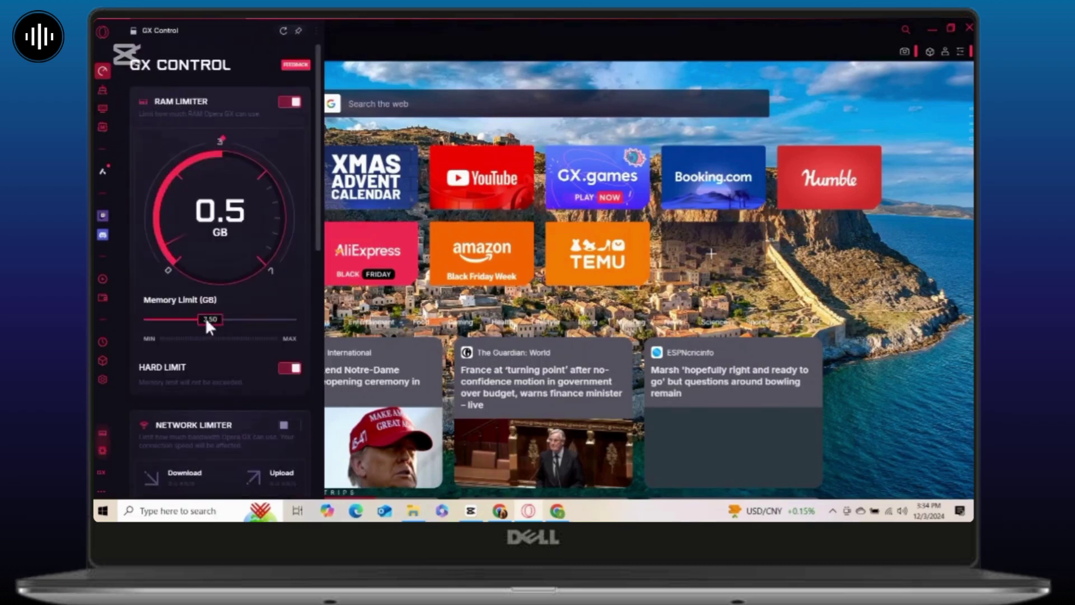
mouse_move(206, 323)
left_mouse_down()
mouse_move(233, 328)
mouse_move(185, 336)
mouse_move(234, 333)
left_mouse_up()
scroll(272, 297, "down", 10)
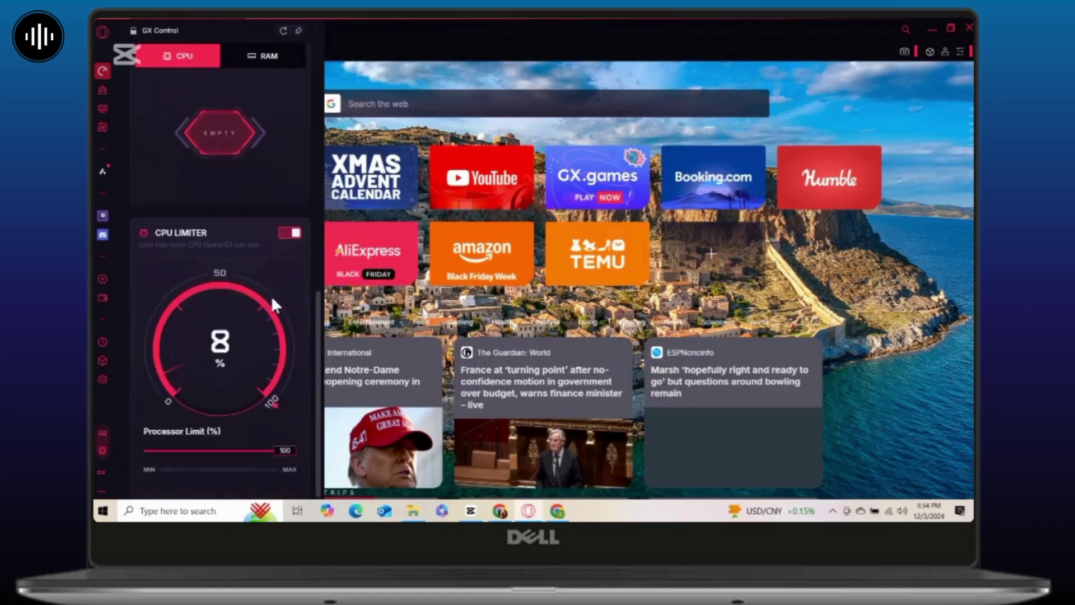
mouse_move(236, 453)
left_mouse_down()
mouse_move(191, 455)
mouse_move(219, 447)
left_mouse_up()
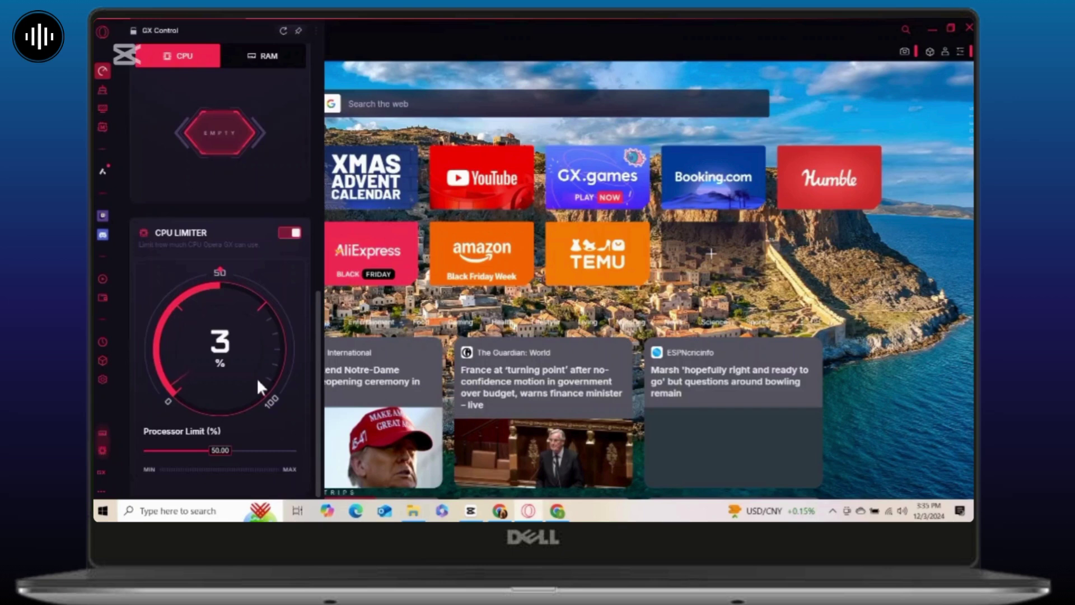
Close GX Control and go to the Privacy & Security settings page.
left_click(864, 251)
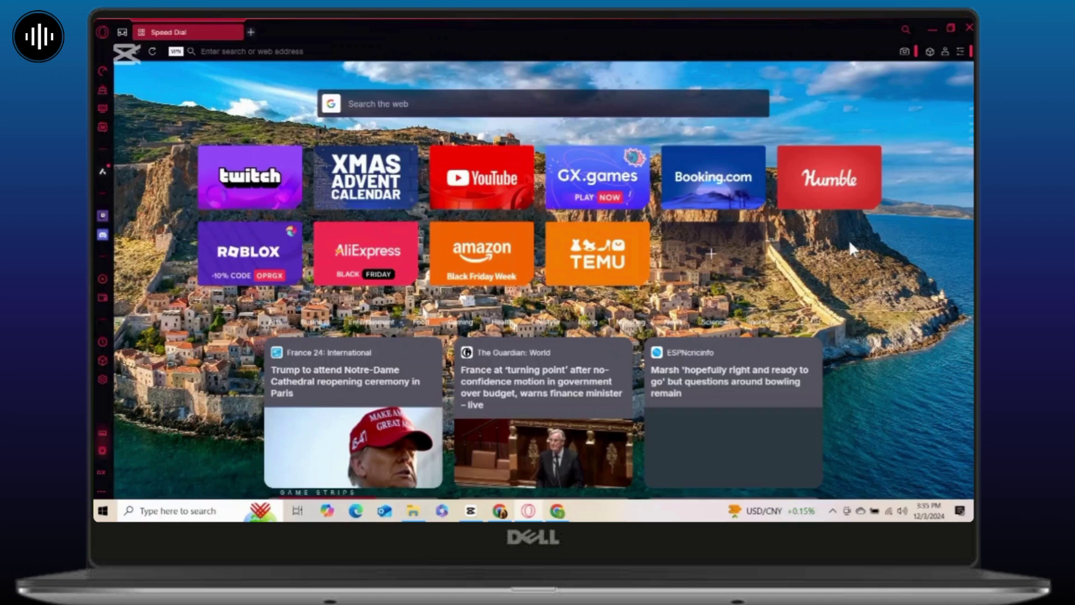
left_click(101, 376)
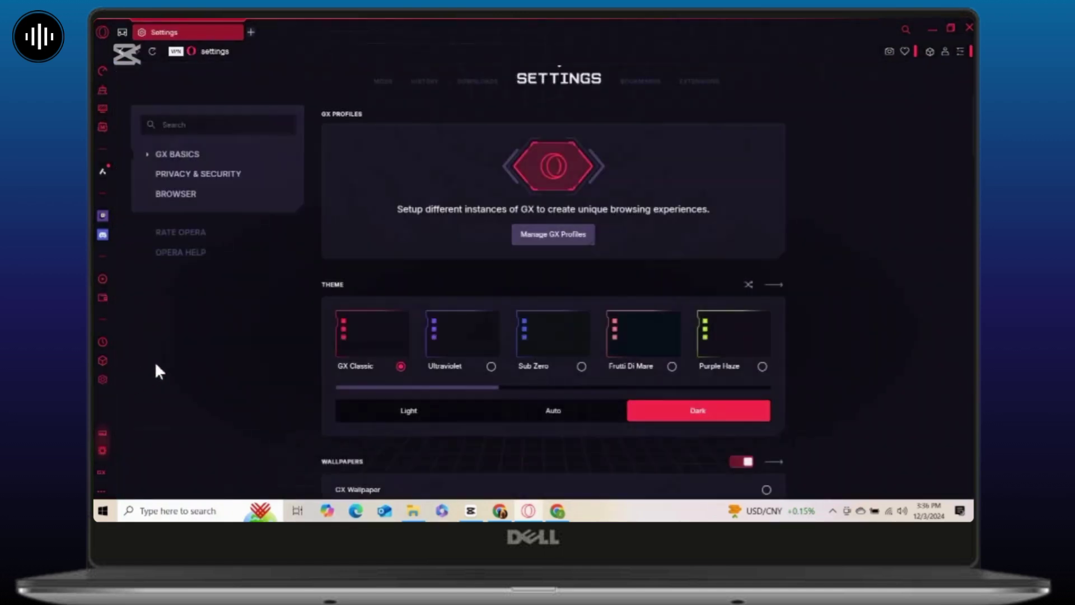
left_click(220, 175)
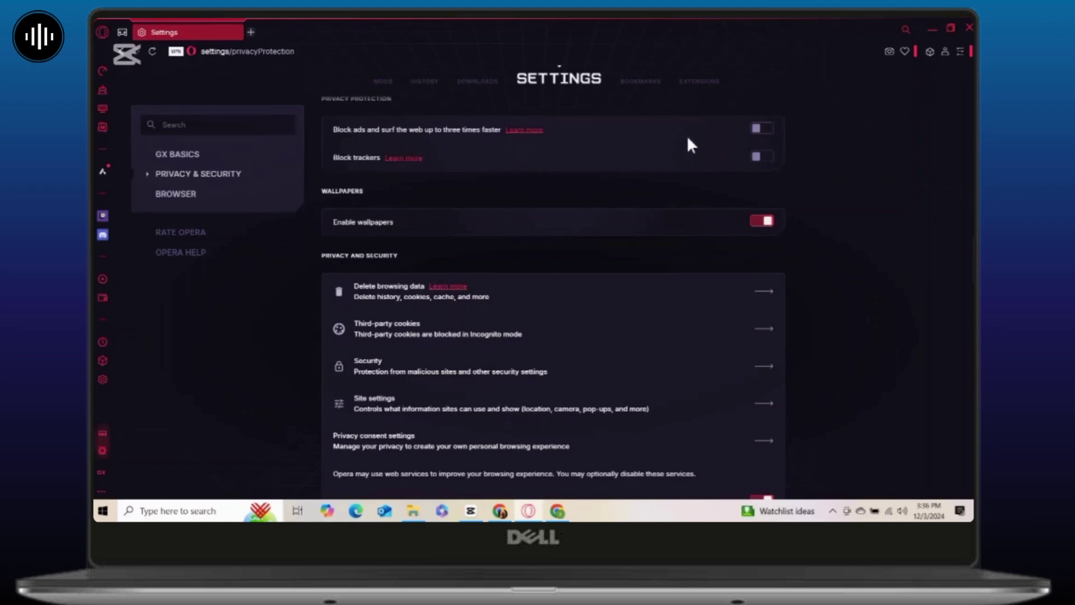
Enable Block trackers with Block ads left off, and open a new Speed Dial tab.
left_click(763, 130)
left_click(762, 131)
left_click(760, 157)
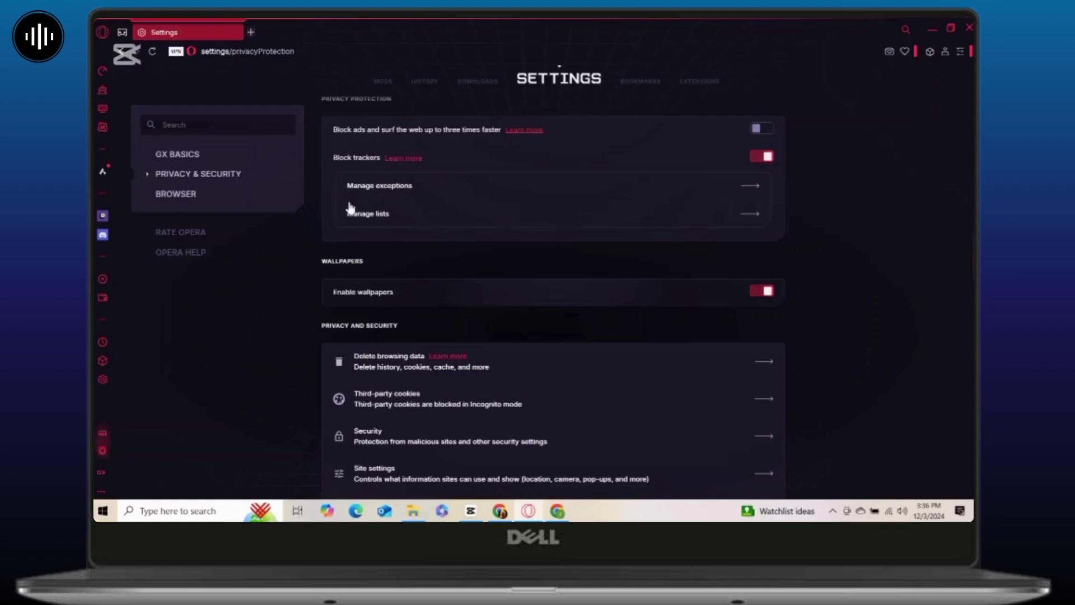
left_click(251, 33)
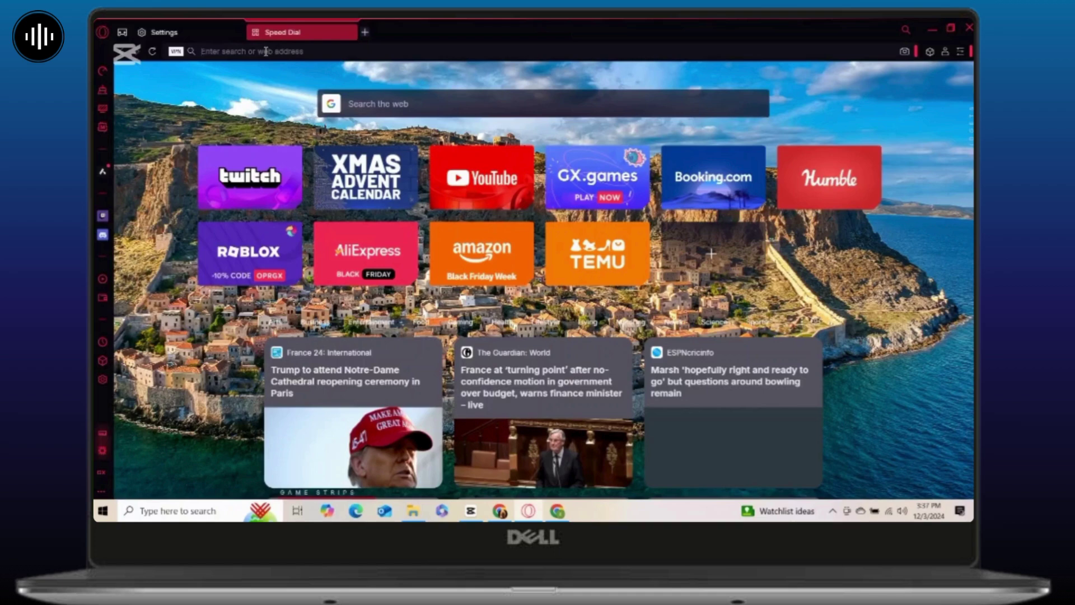
Load opera://extensions and disable the Opera Wallet extension.
type("opera://extensions")
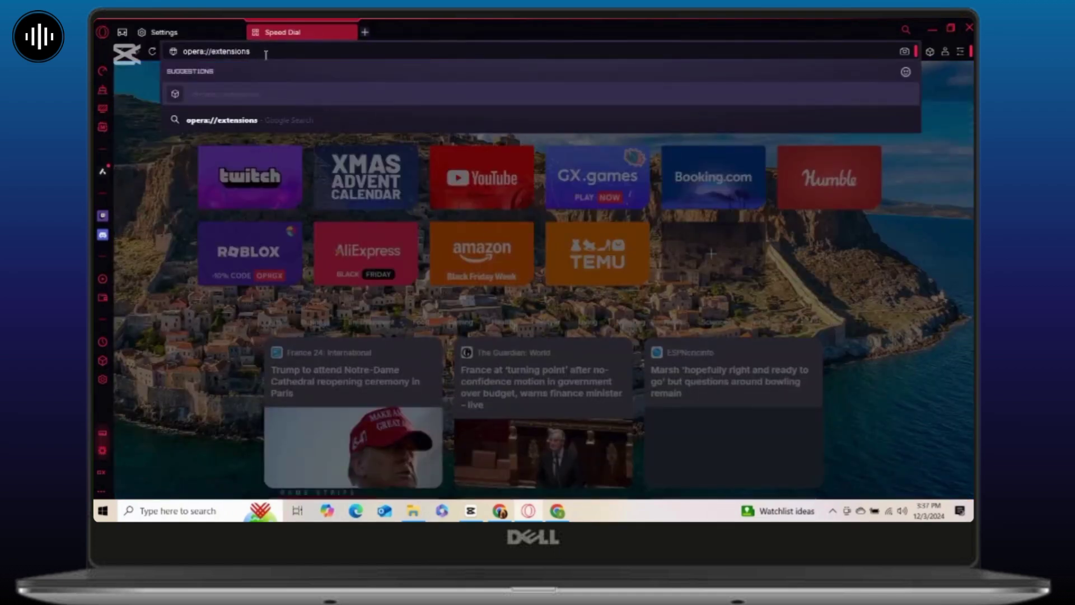
key("Return")
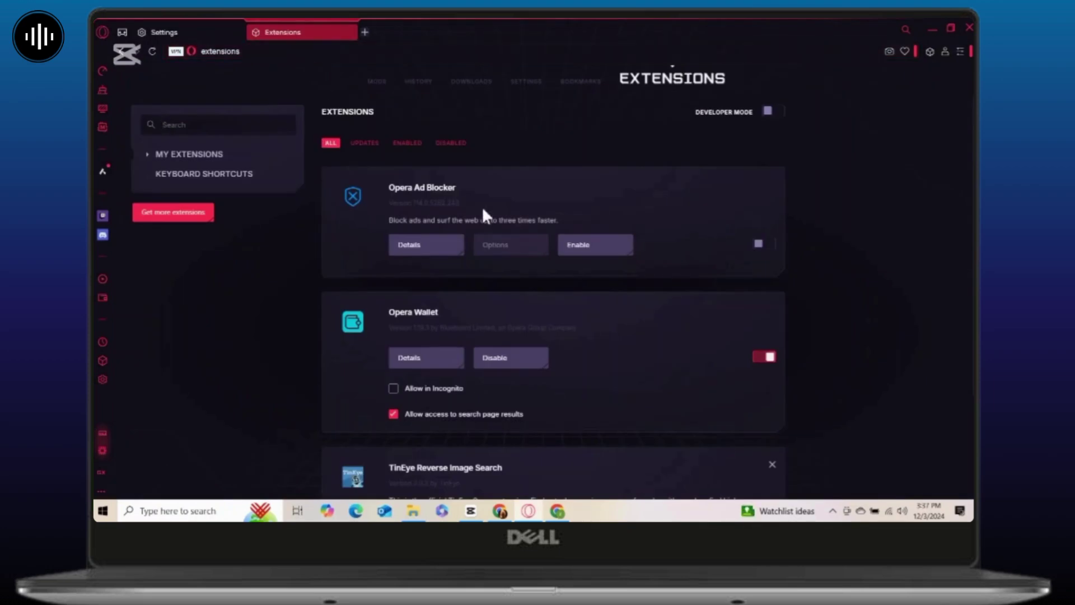
scroll(496, 274, "down", 1)
left_click(487, 302)
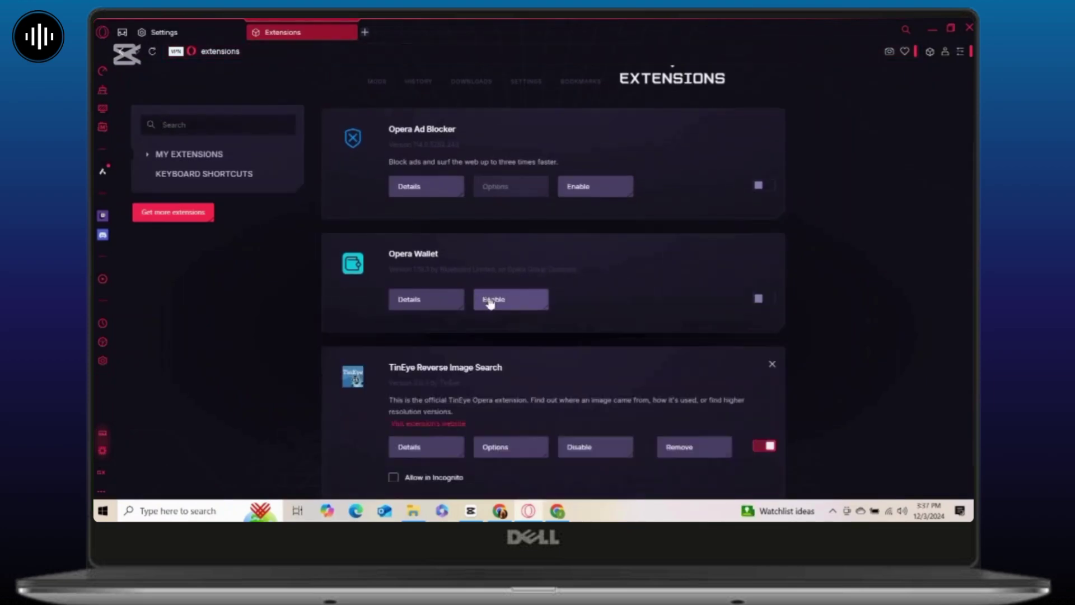
Remove the TinEye Reverse Image Search extension and confirm the removal.
scroll(504, 280, "down", 1)
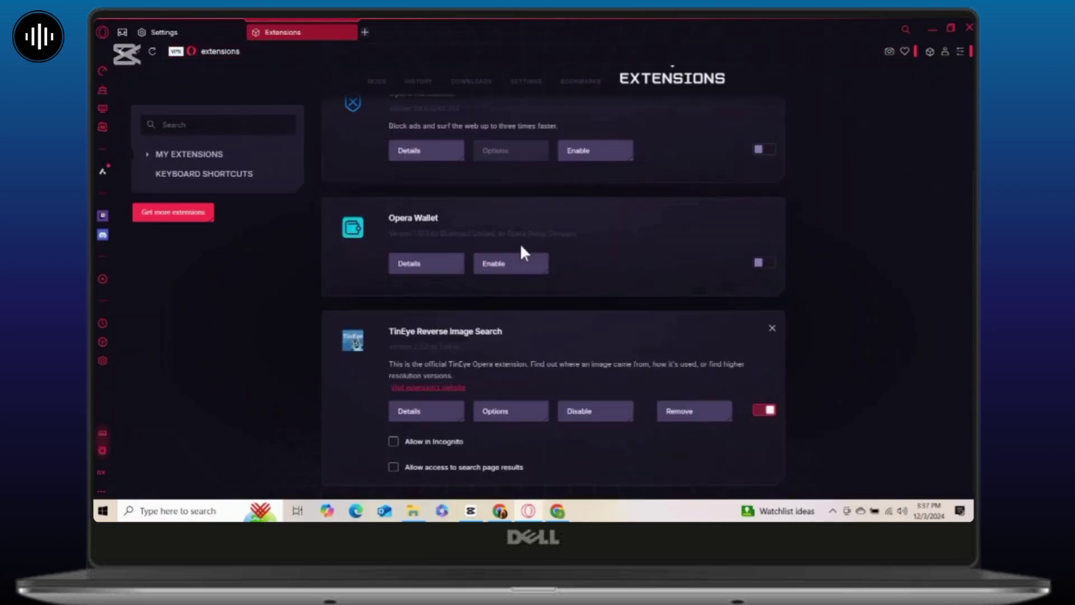
left_click(668, 411)
left_click(840, 136)
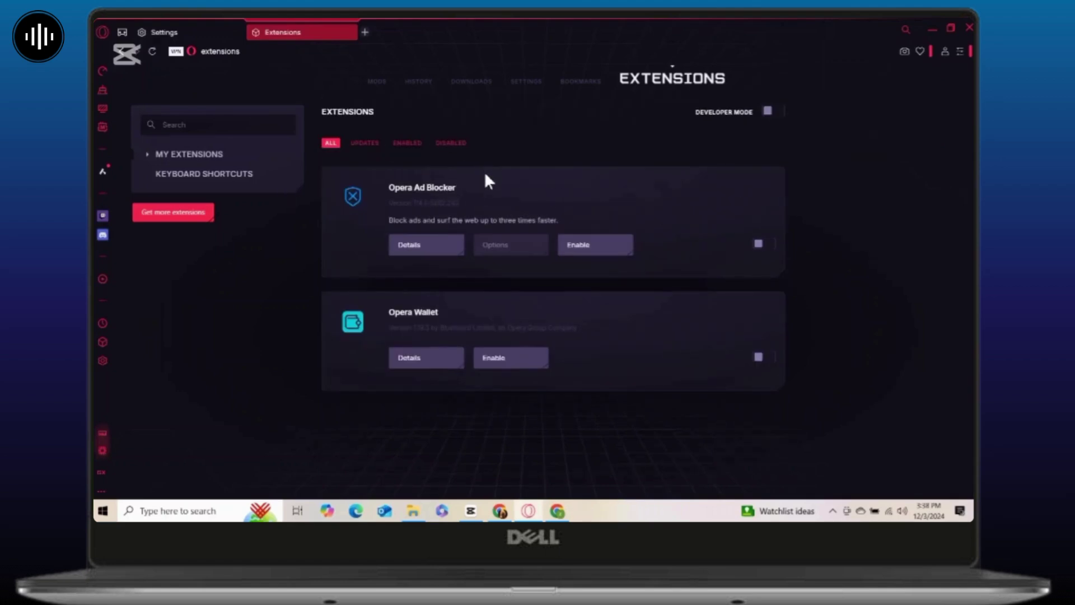
Open Settings and toggle the RAM limiter's Hard Limit off and back on, keeping the 4.50 GB cap.
left_click(104, 359)
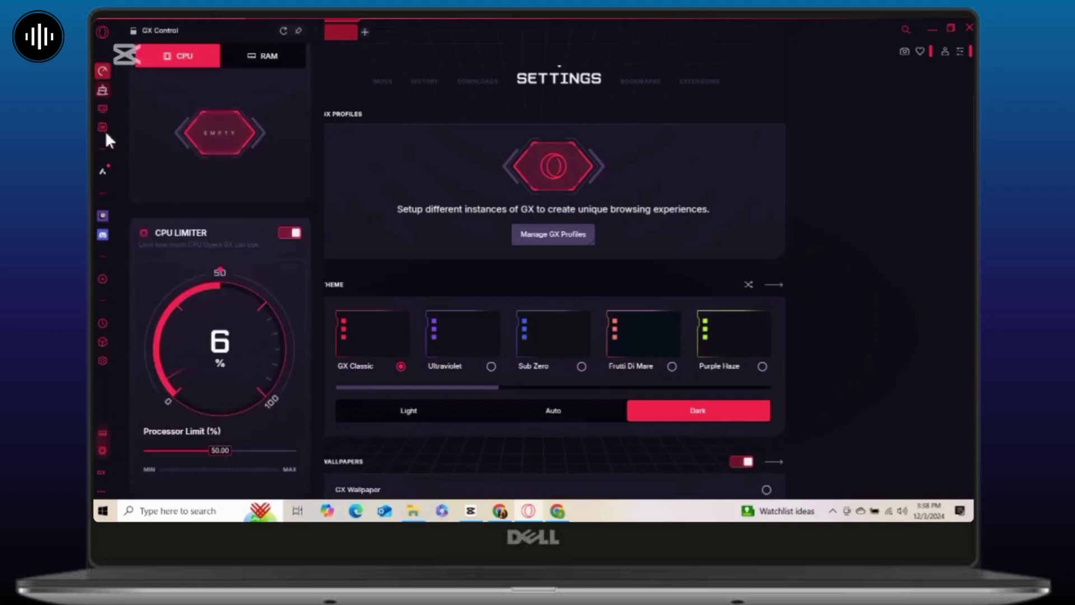
scroll(223, 200, "up", 2)
scroll(223, 199, "up", 6)
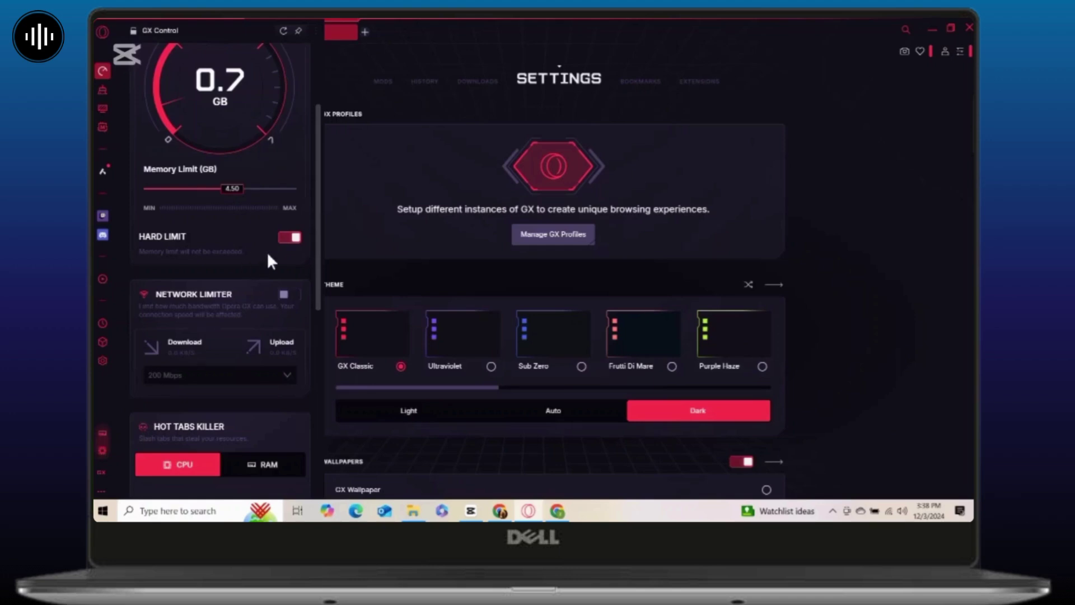
left_click(293, 239)
left_click(293, 240)
From a new tab's Settings, search 'startup' and choose 'Begin fresh with start page'.
left_click(365, 32)
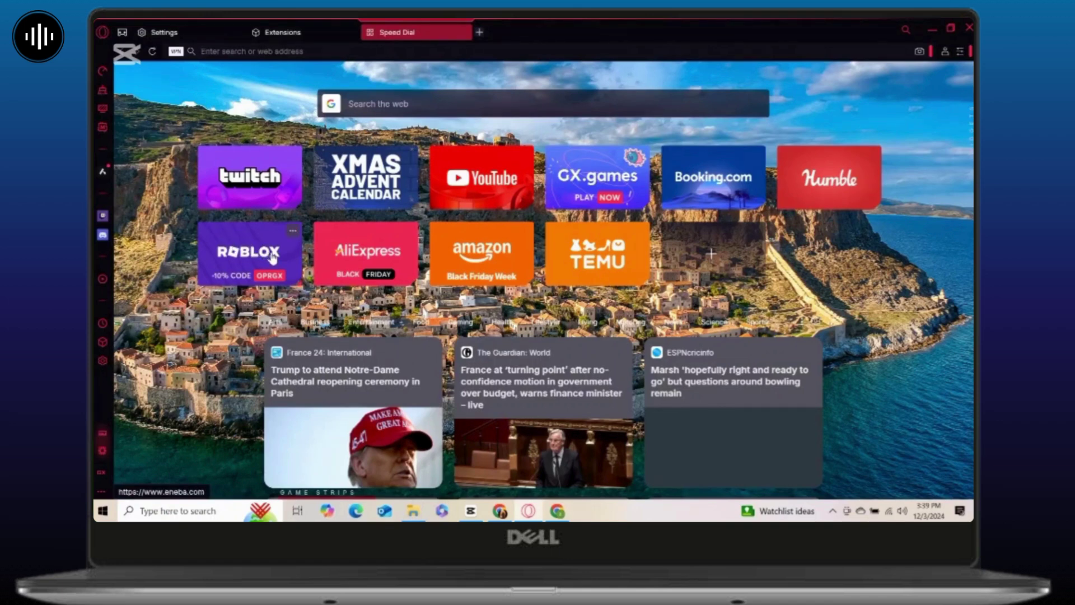
left_click(103, 360)
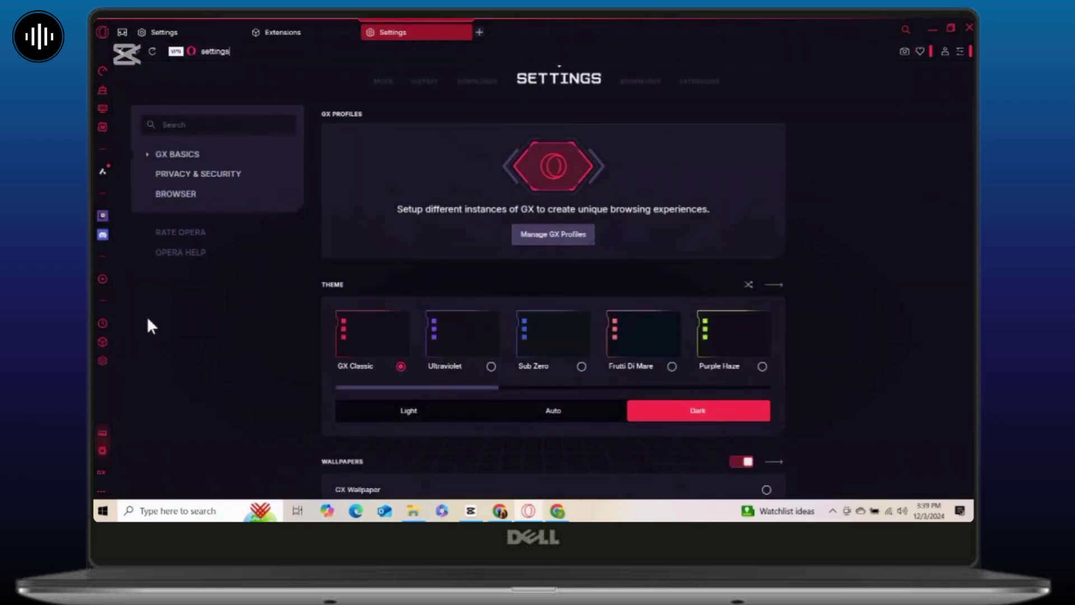
left_click(199, 125)
type("startup")
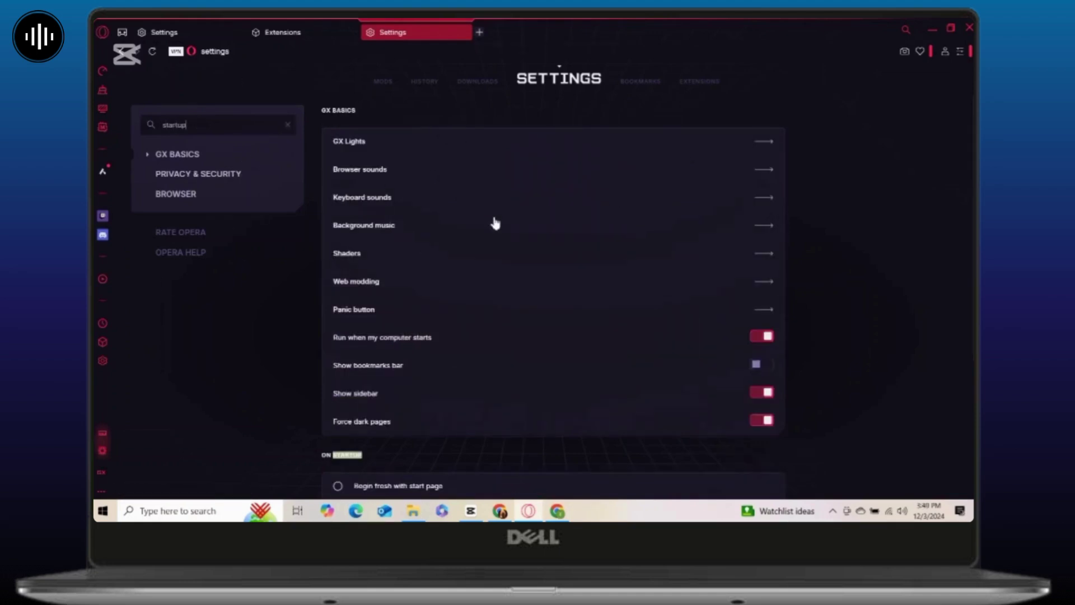
scroll(492, 221, "down", 3)
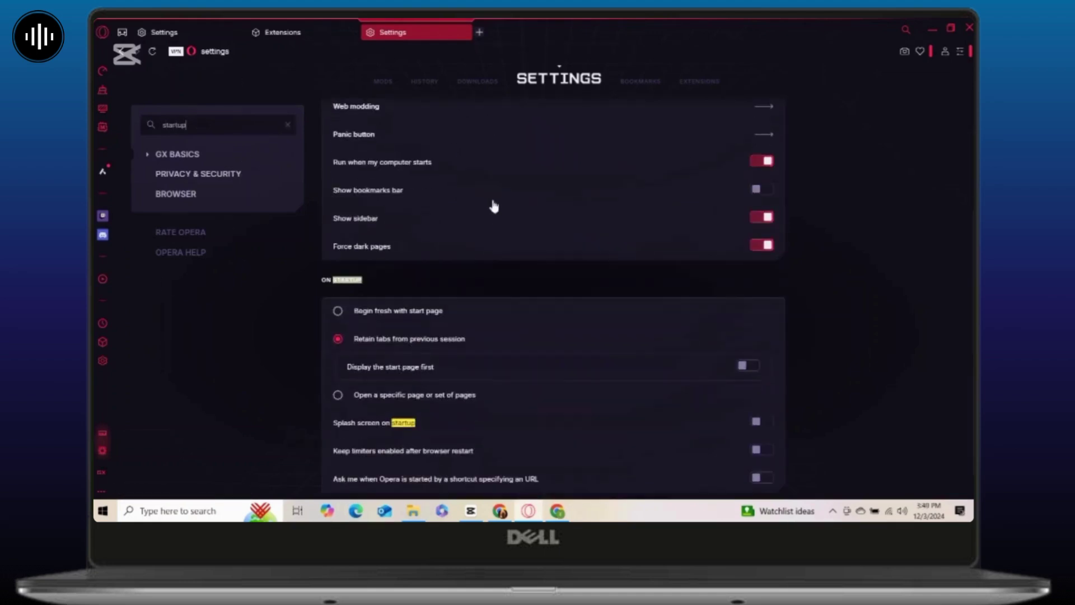
left_click(350, 314)
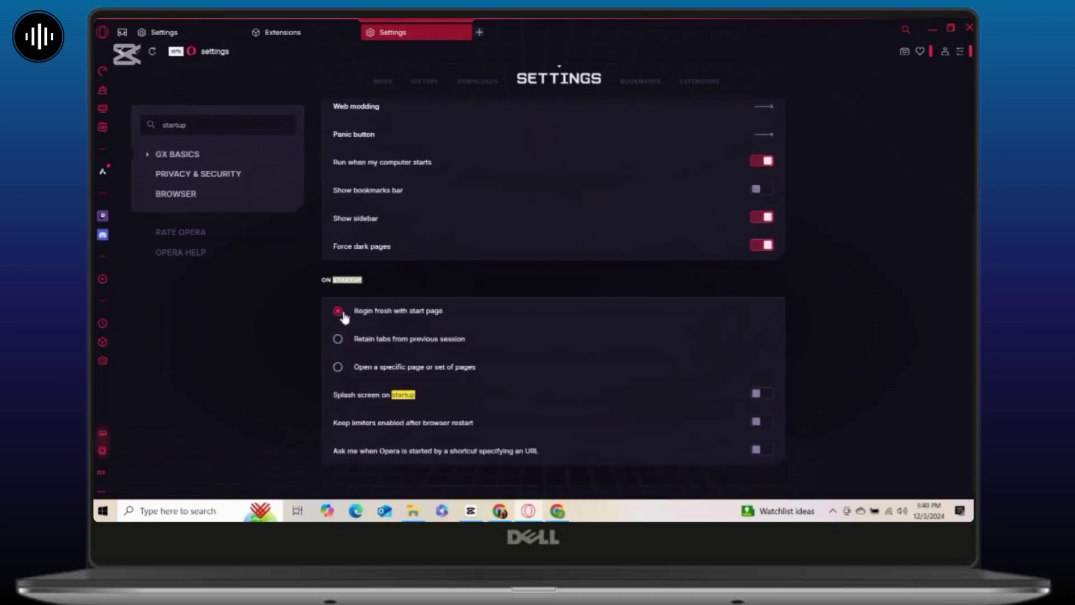